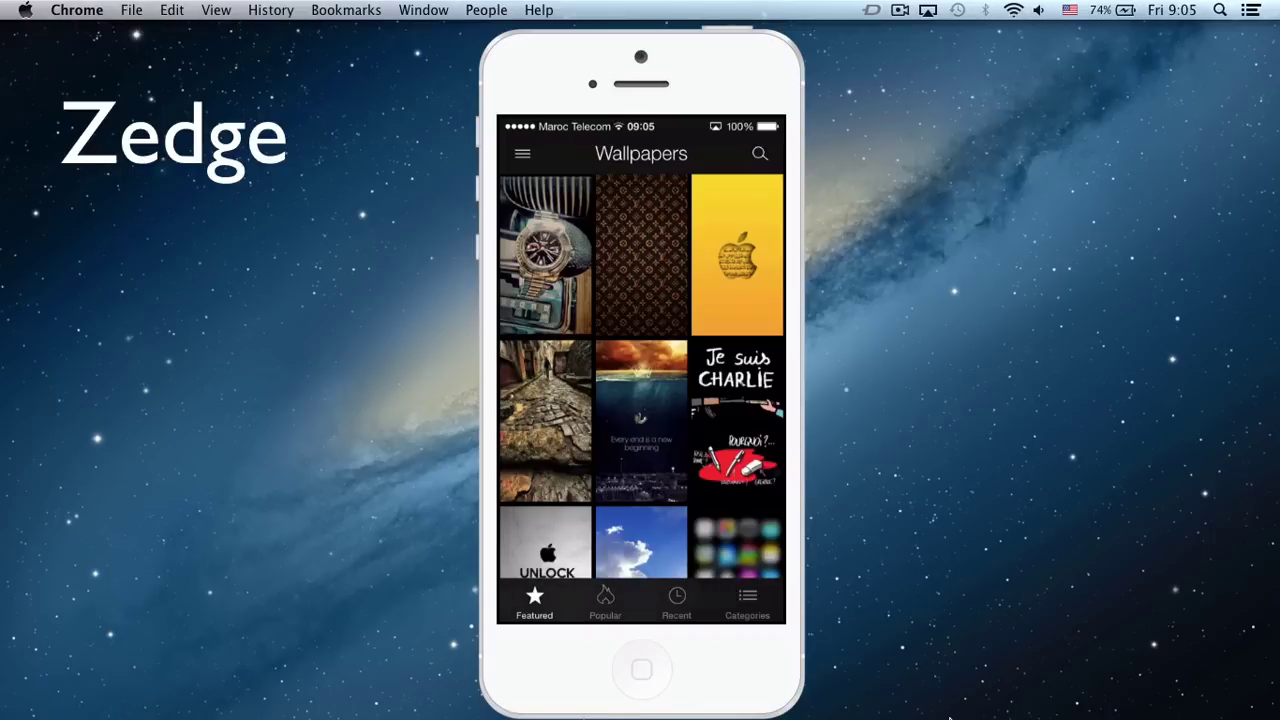
Switch to Chrome, view Zedge's ToneSync download page from the Google search results, and close the browser window
mouse_move(992, 717)
click(994, 692)
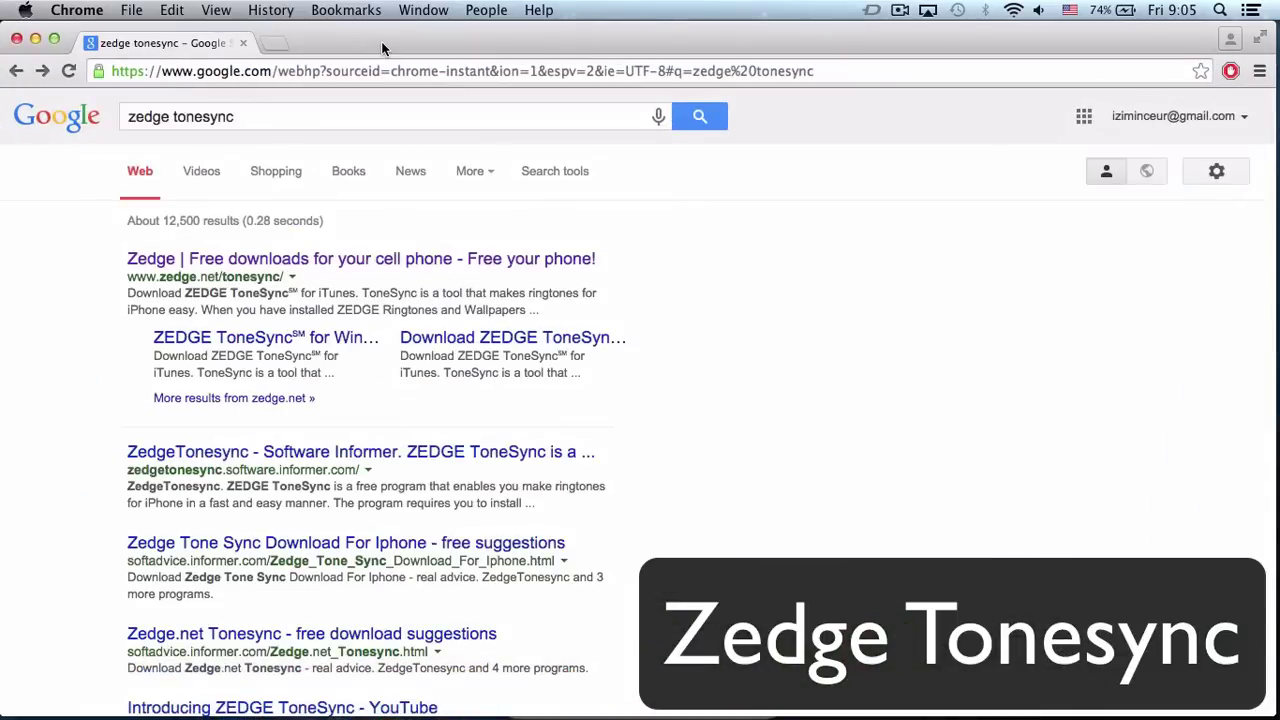
click(288, 262)
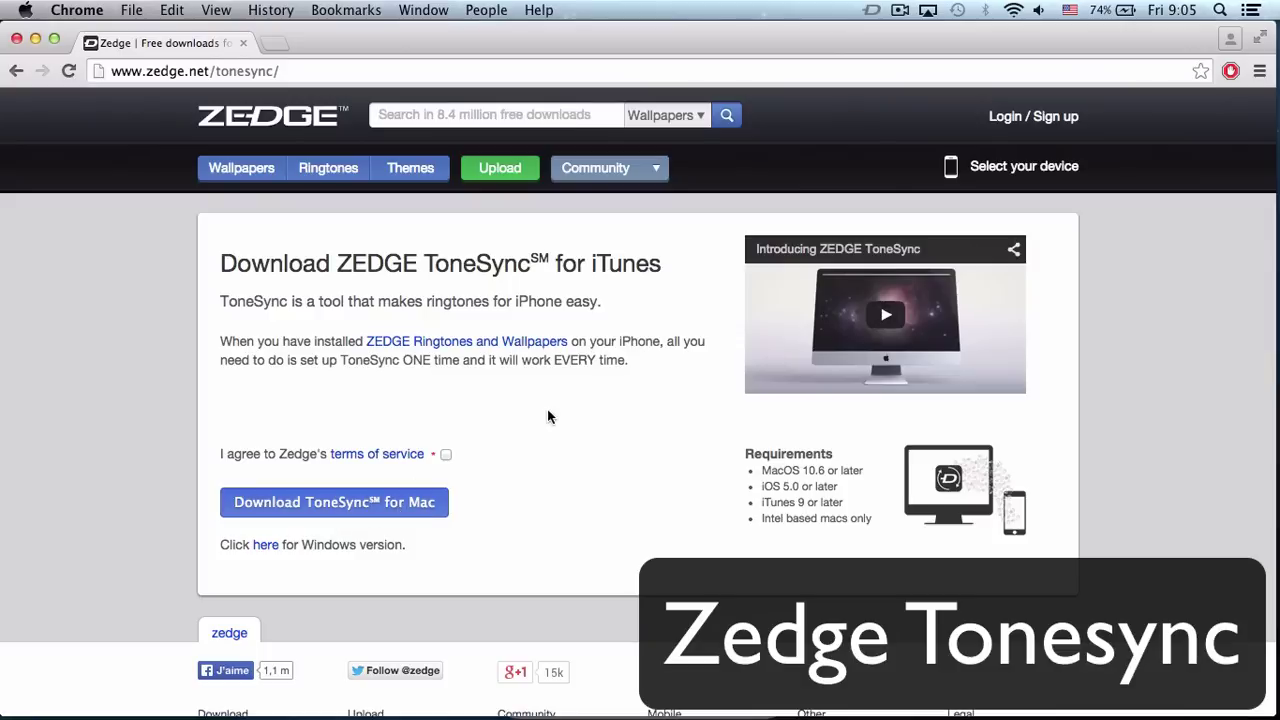
click(17, 40)
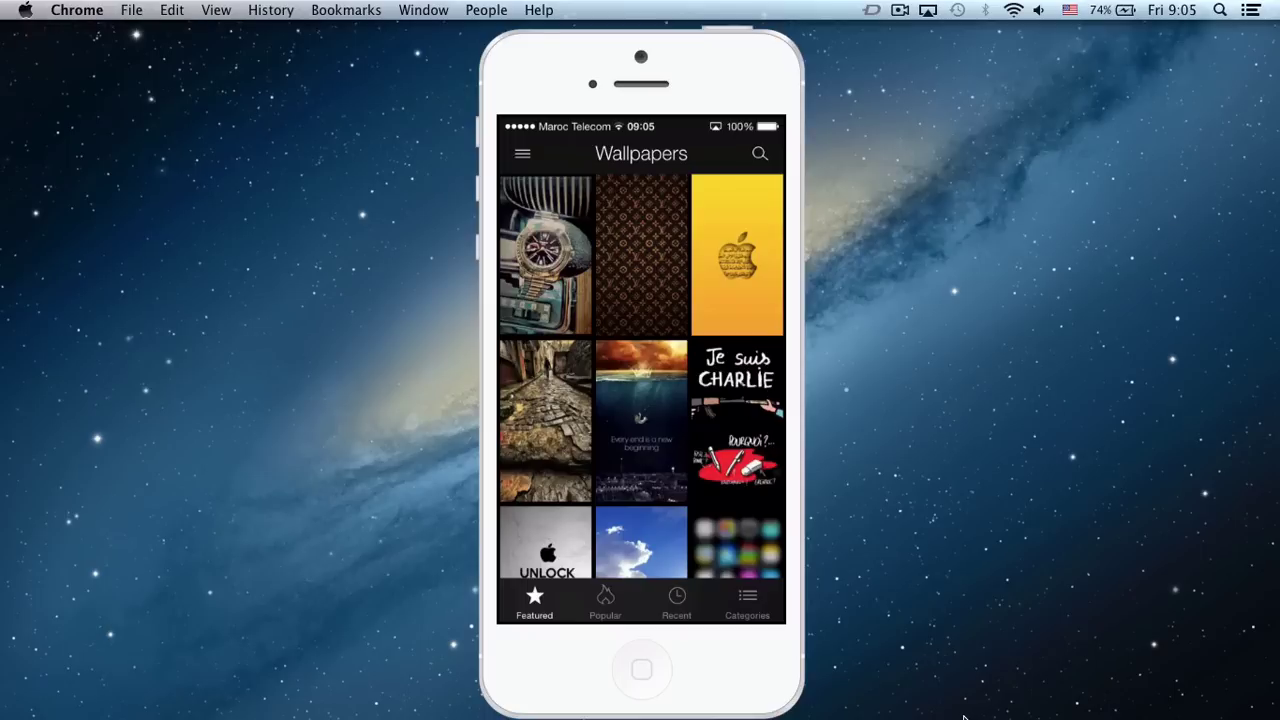
Launch ToneSync on the Mac and open its setup window
mouse_move(714, 717)
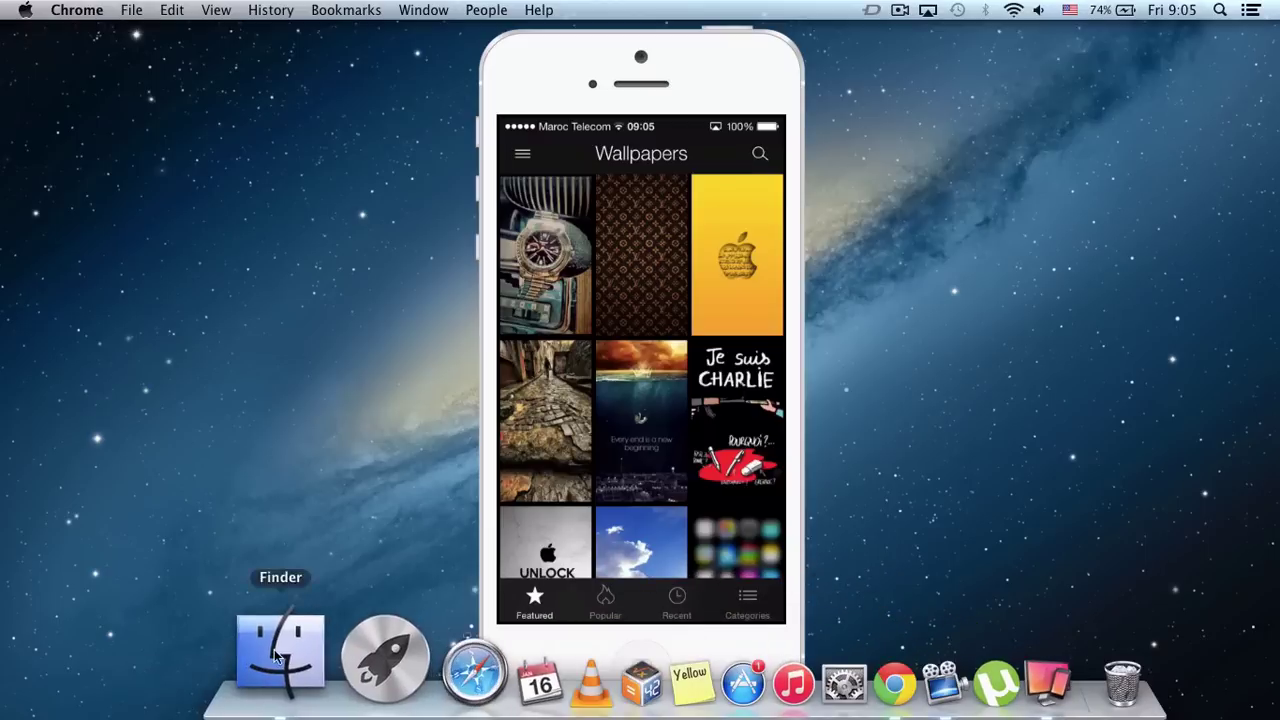
click(323, 647)
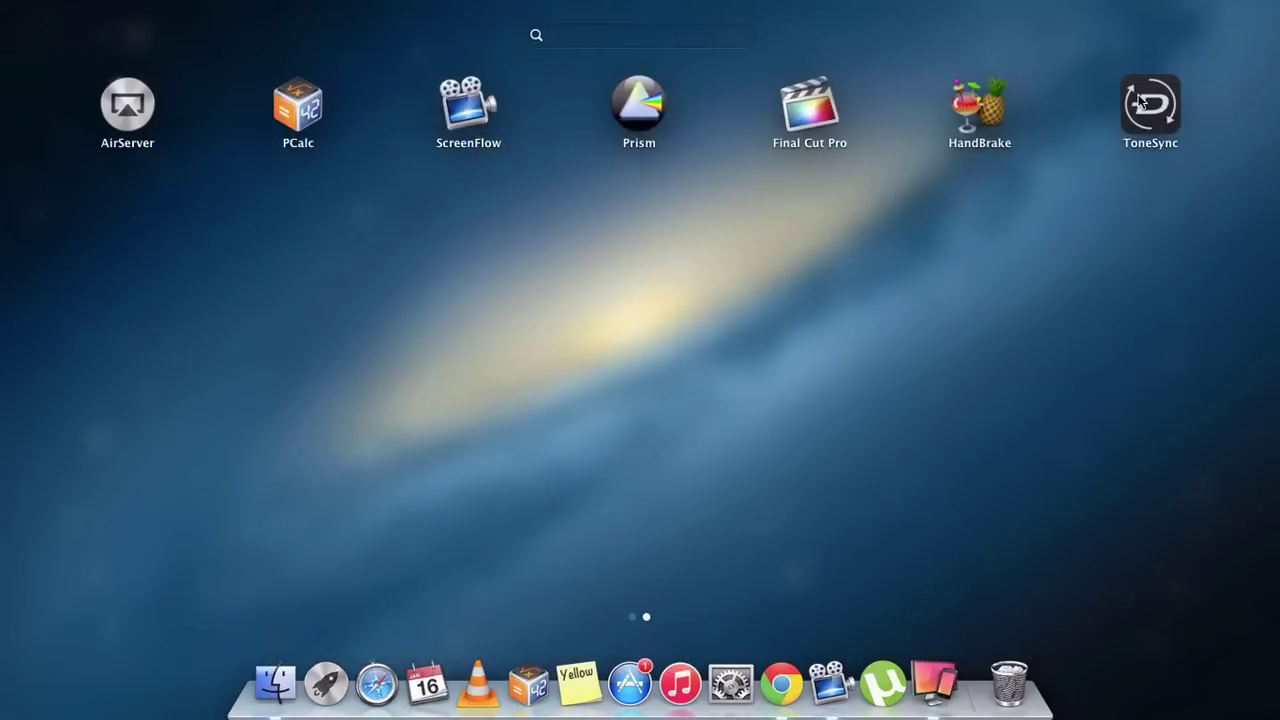
click(1165, 107)
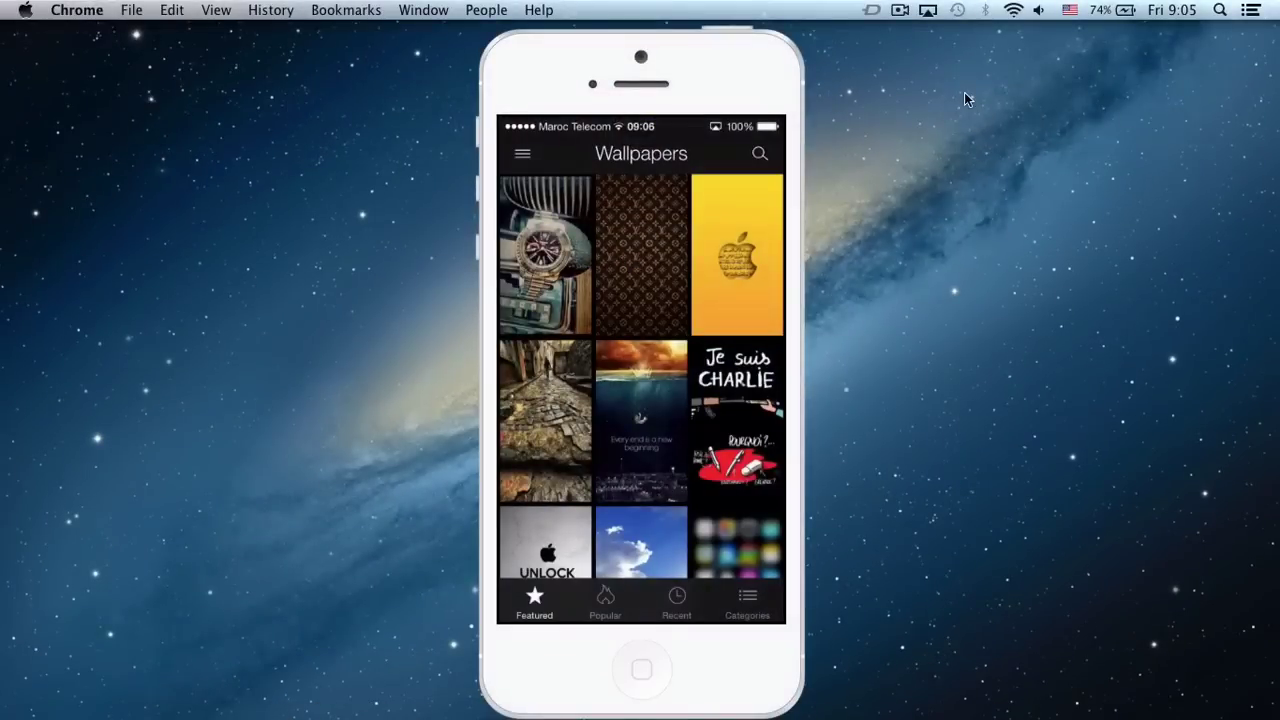
click(871, 10)
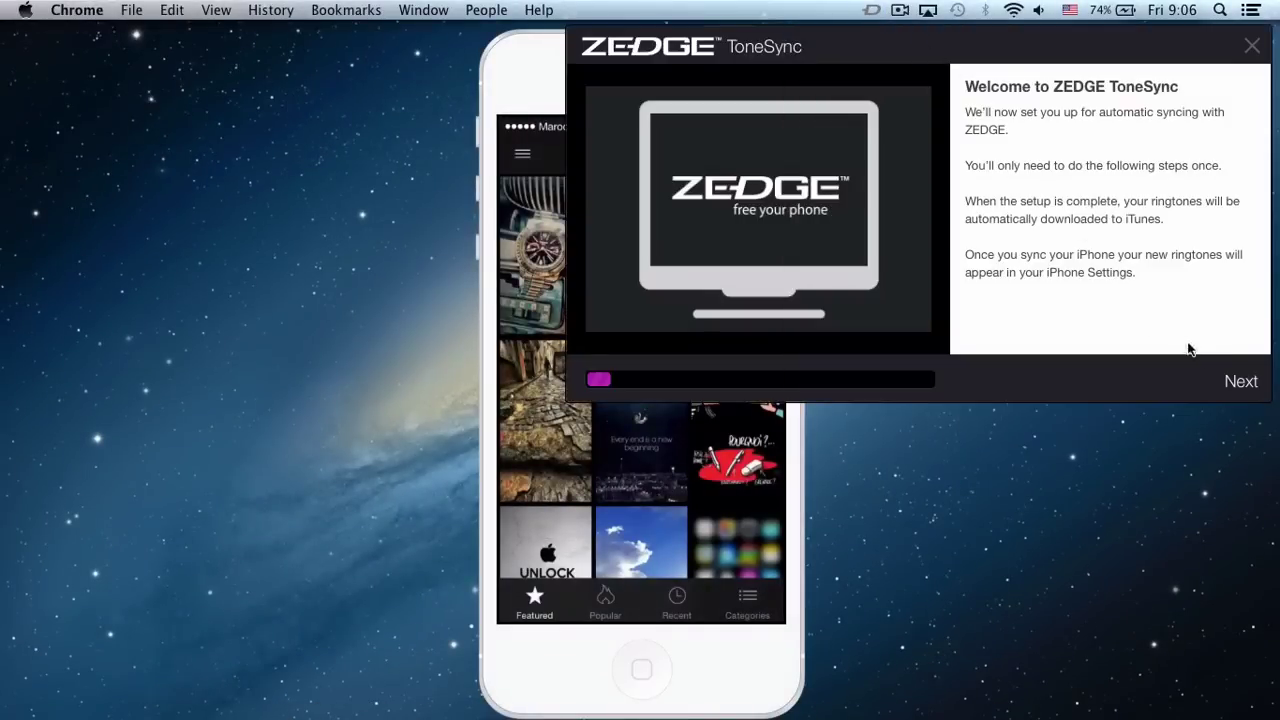
Advance the ToneSync setup to the QR code and bring the mirrored iPhone to the front for scanning
click(1240, 382)
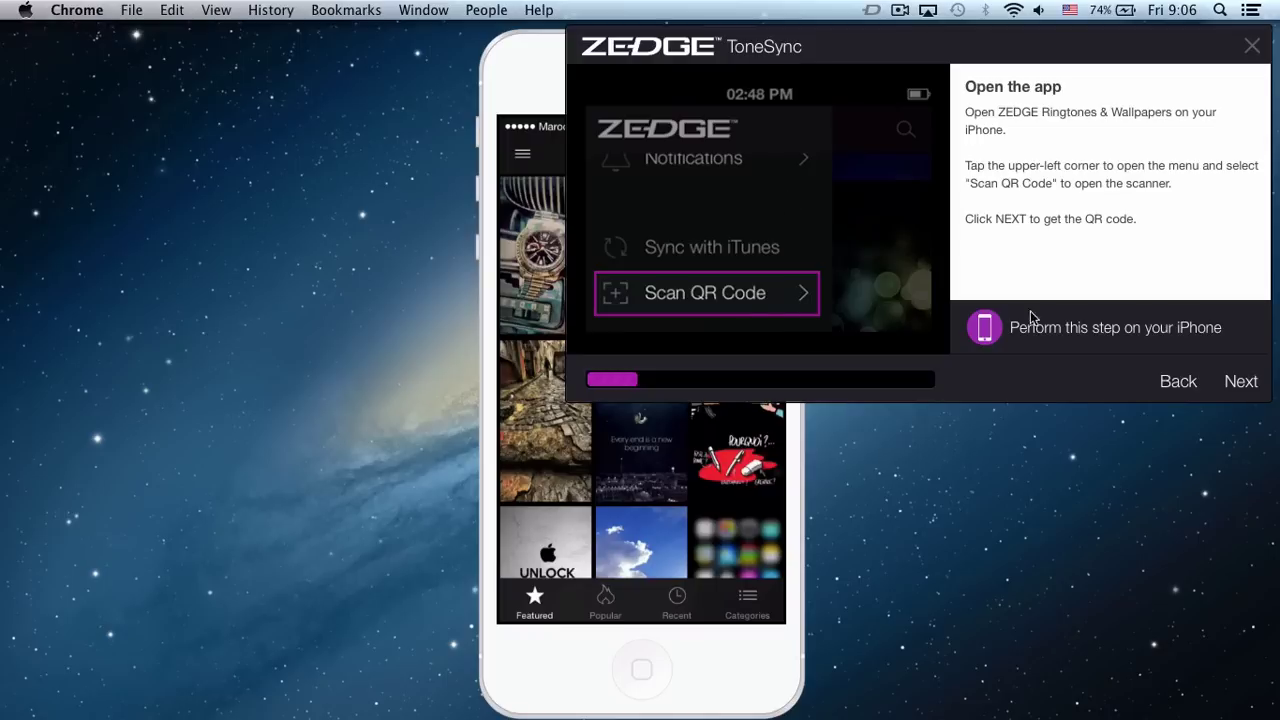
click(1240, 391)
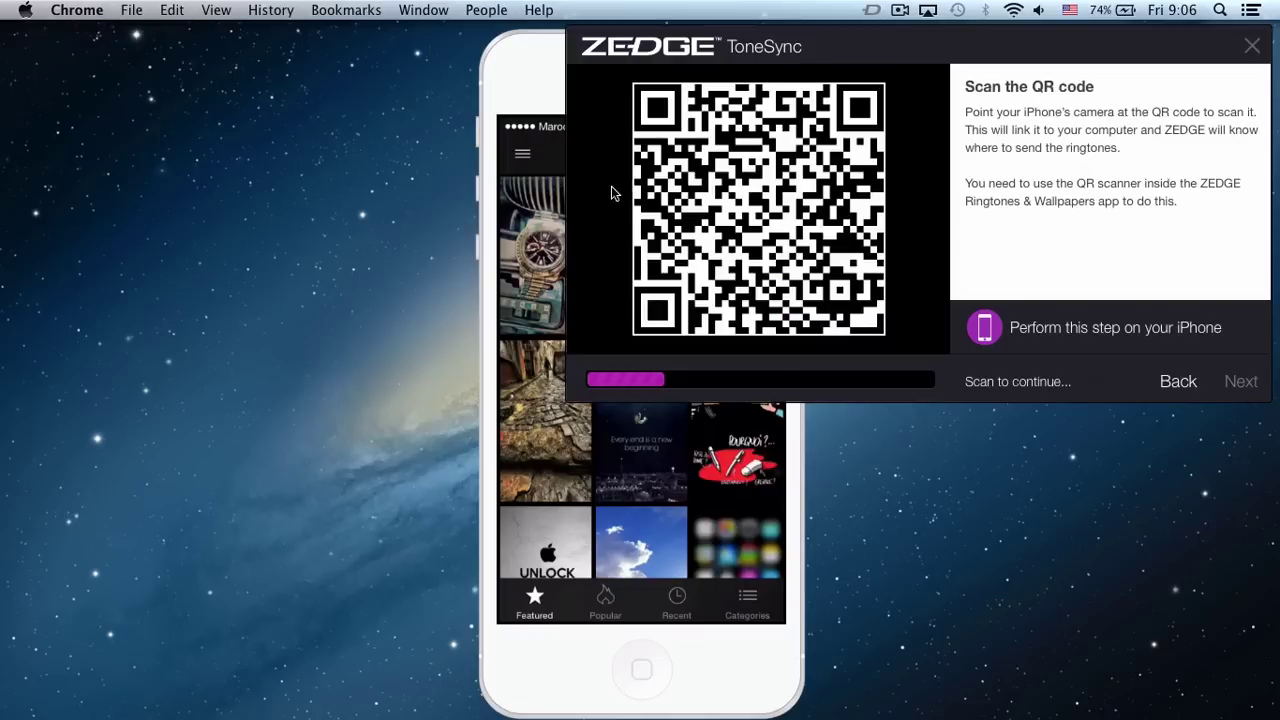
click(535, 95)
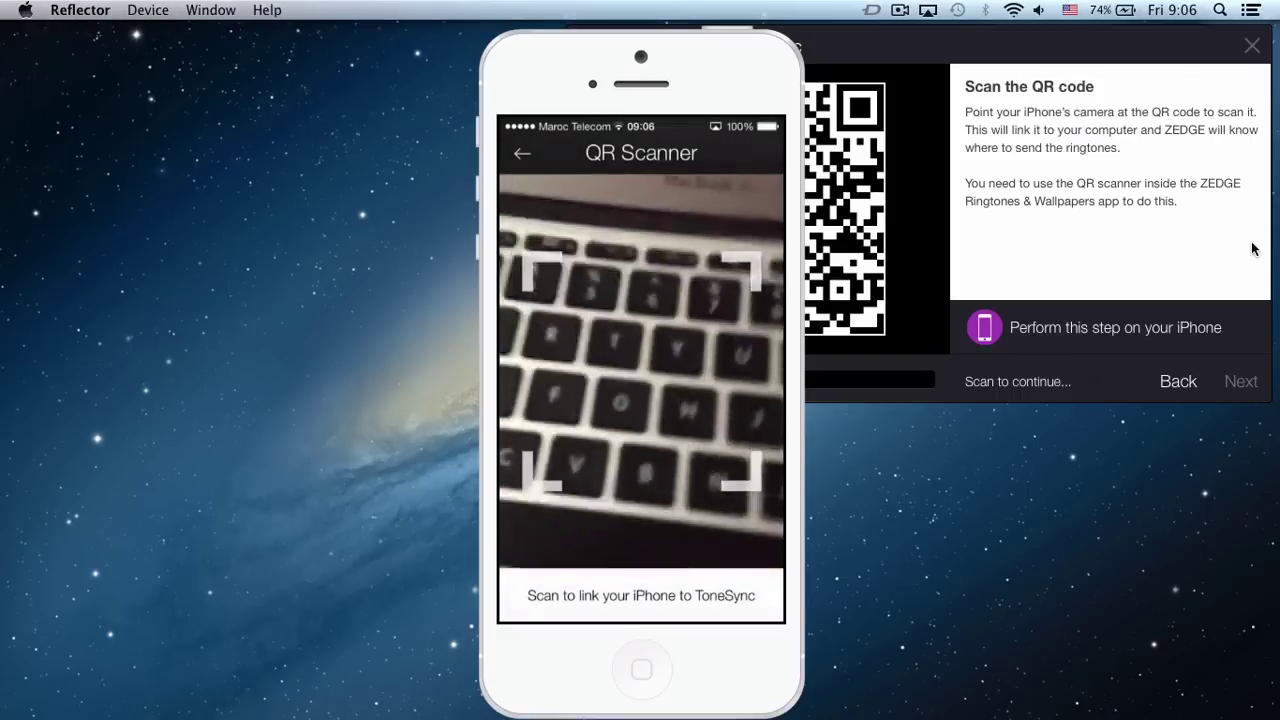
Return to the ToneSync setup after the scan and go through its remaining pages to finish it
click(1072, 44)
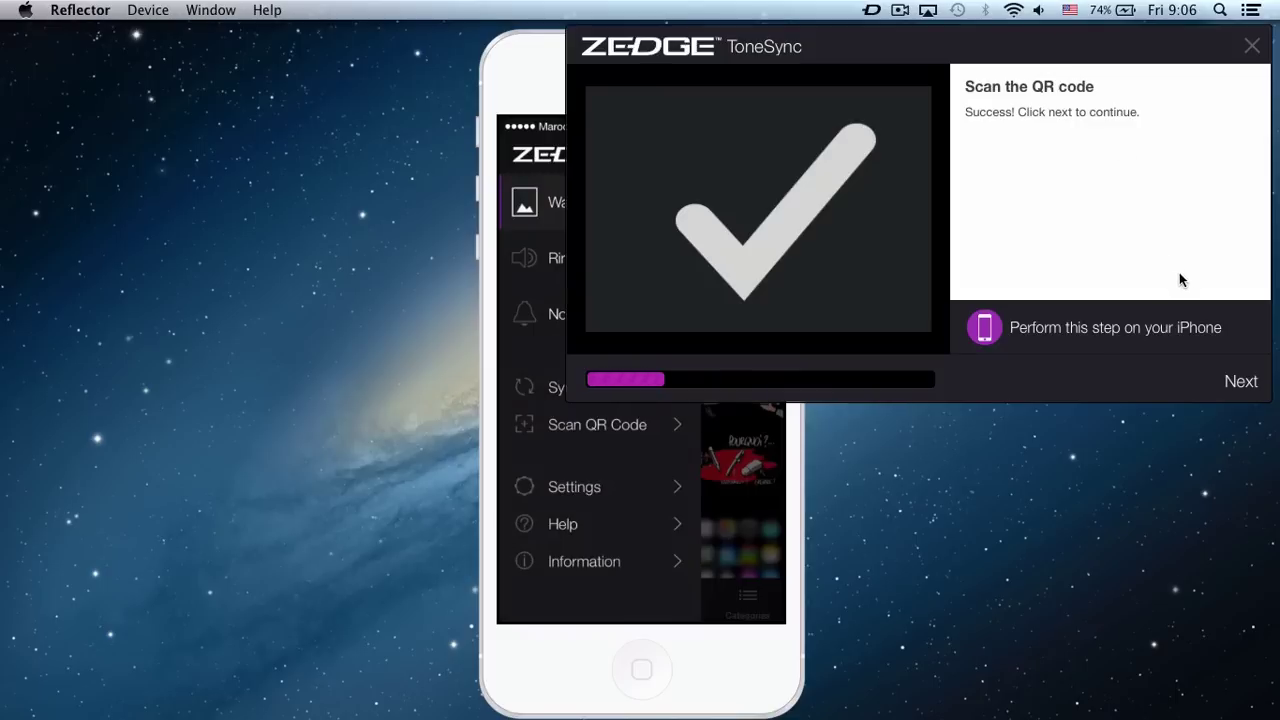
click(1237, 381)
click(1240, 383)
click(1240, 383)
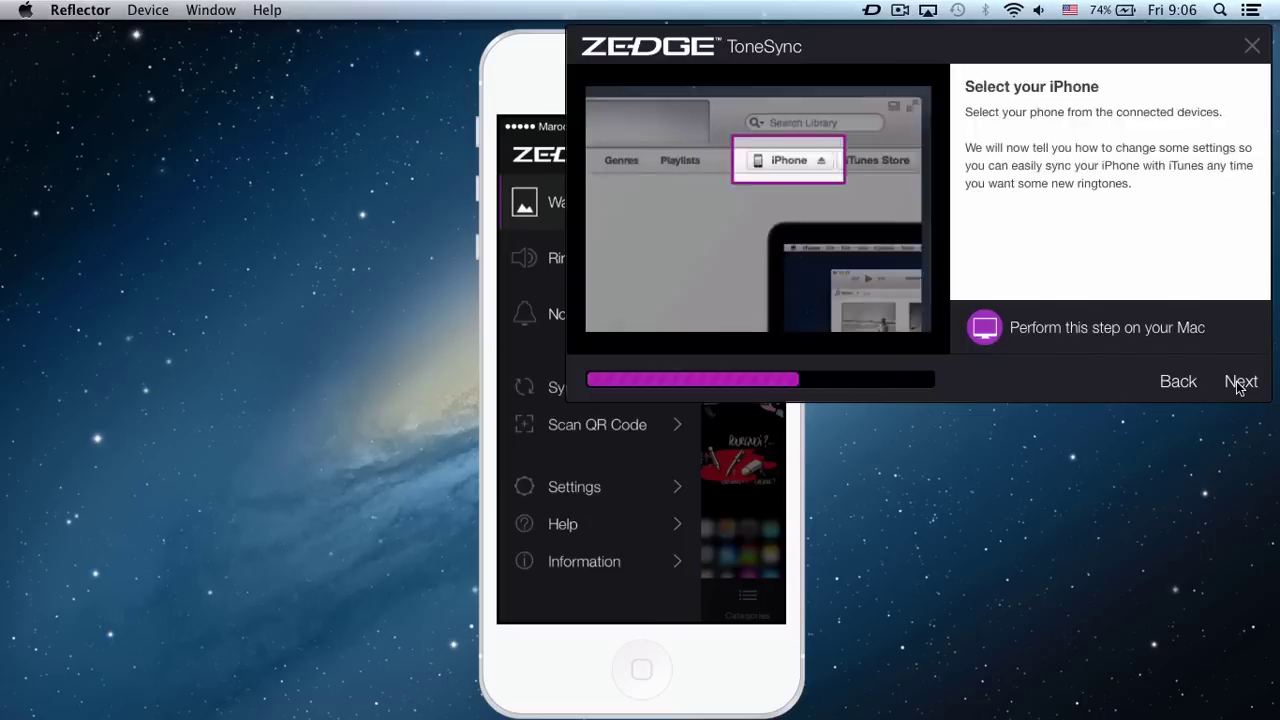
click(1240, 383)
click(1240, 383)
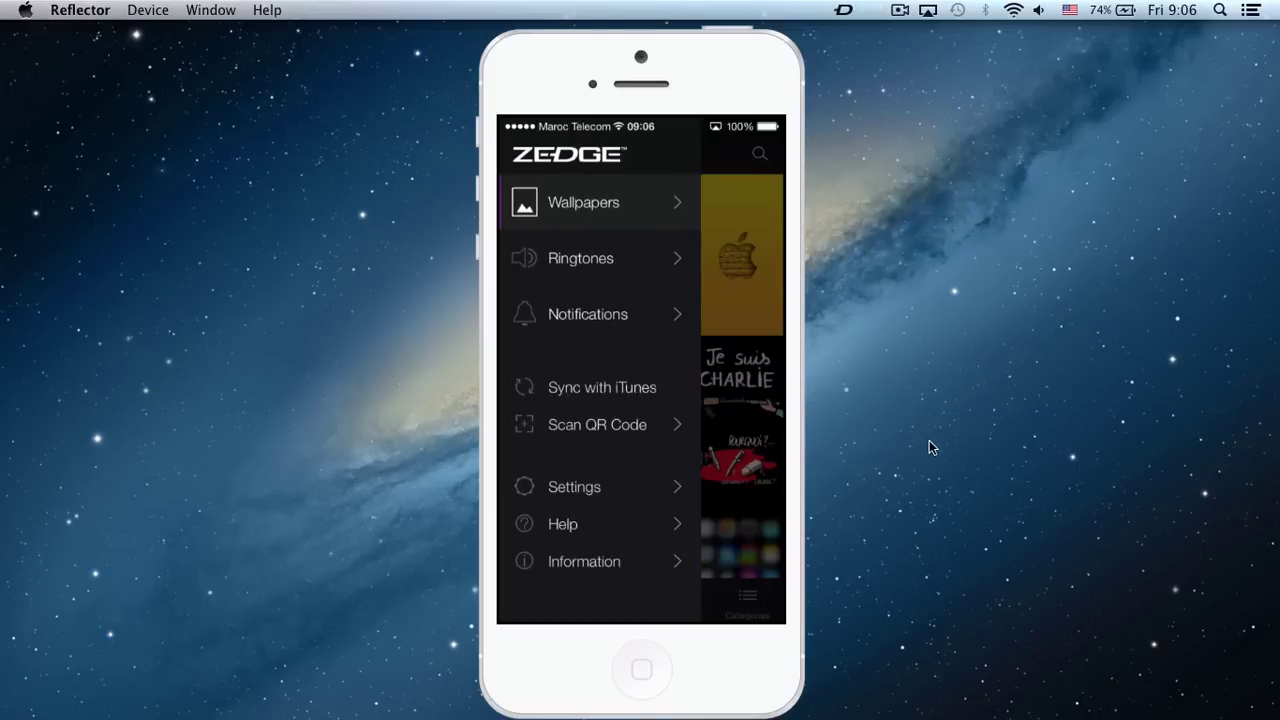
Switch to iTunes and open the Tones sync settings of the connected iPhone
mouse_move(820, 712)
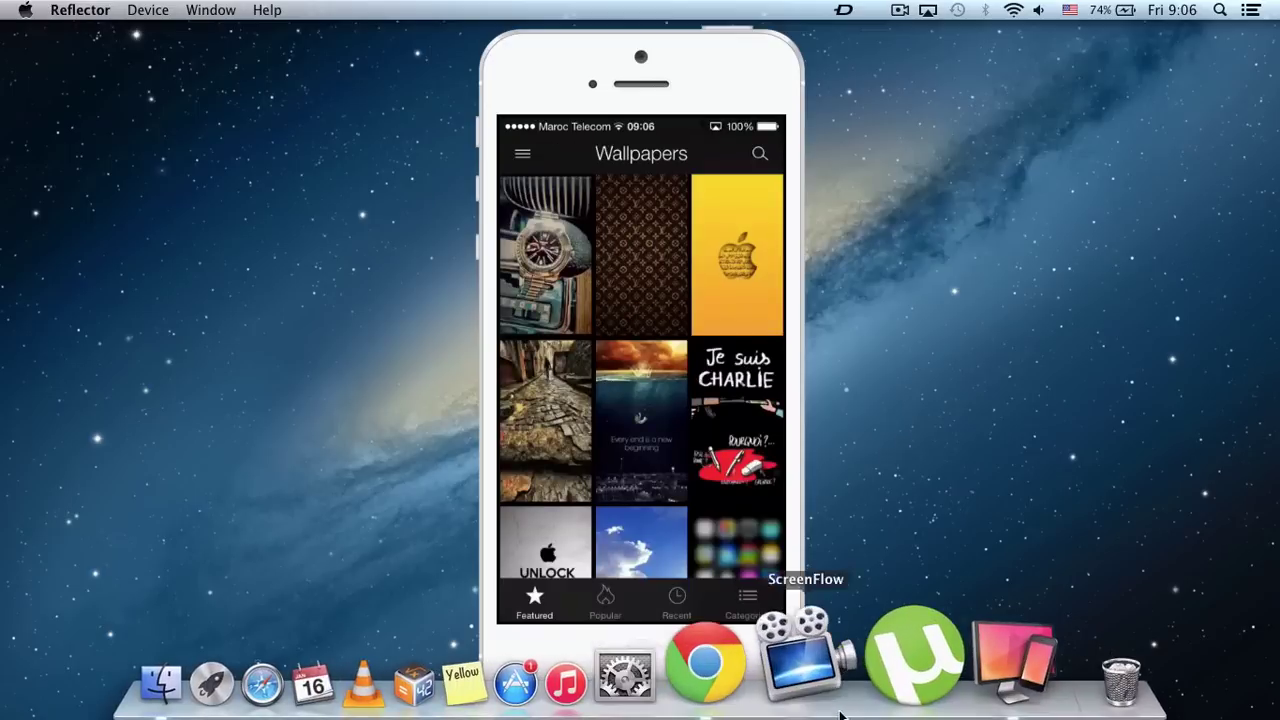
click(676, 682)
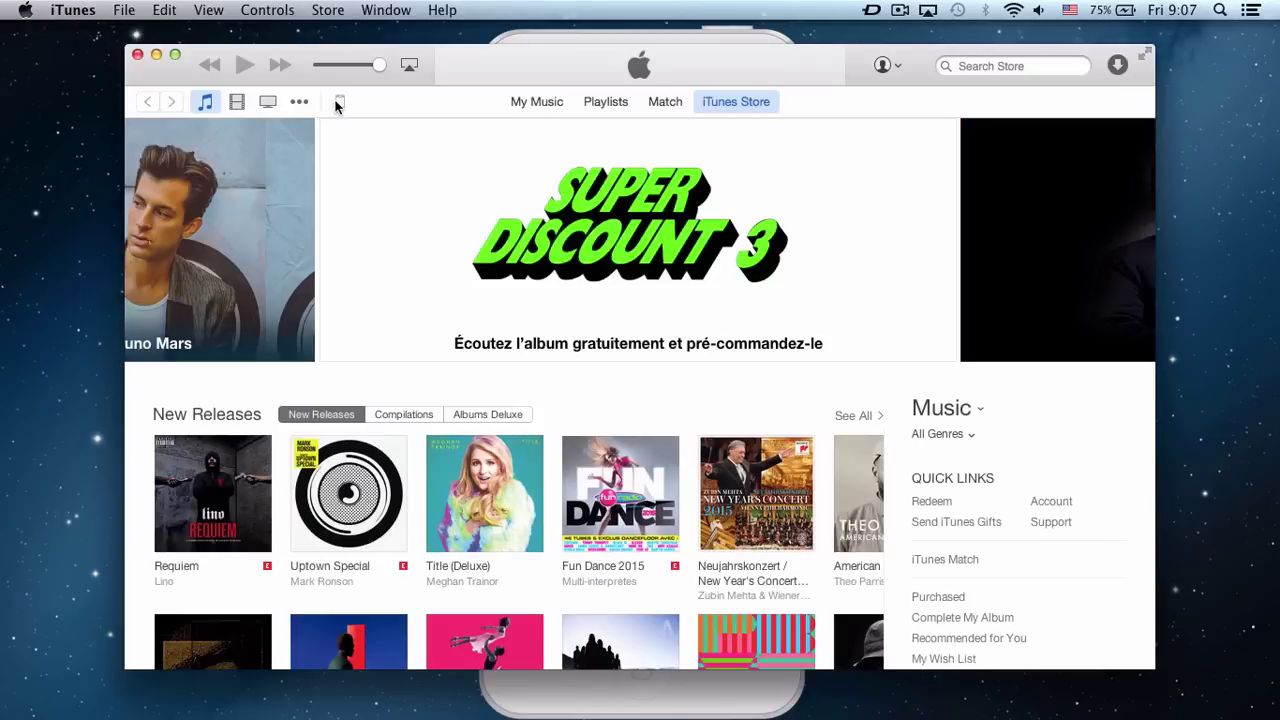
click(341, 105)
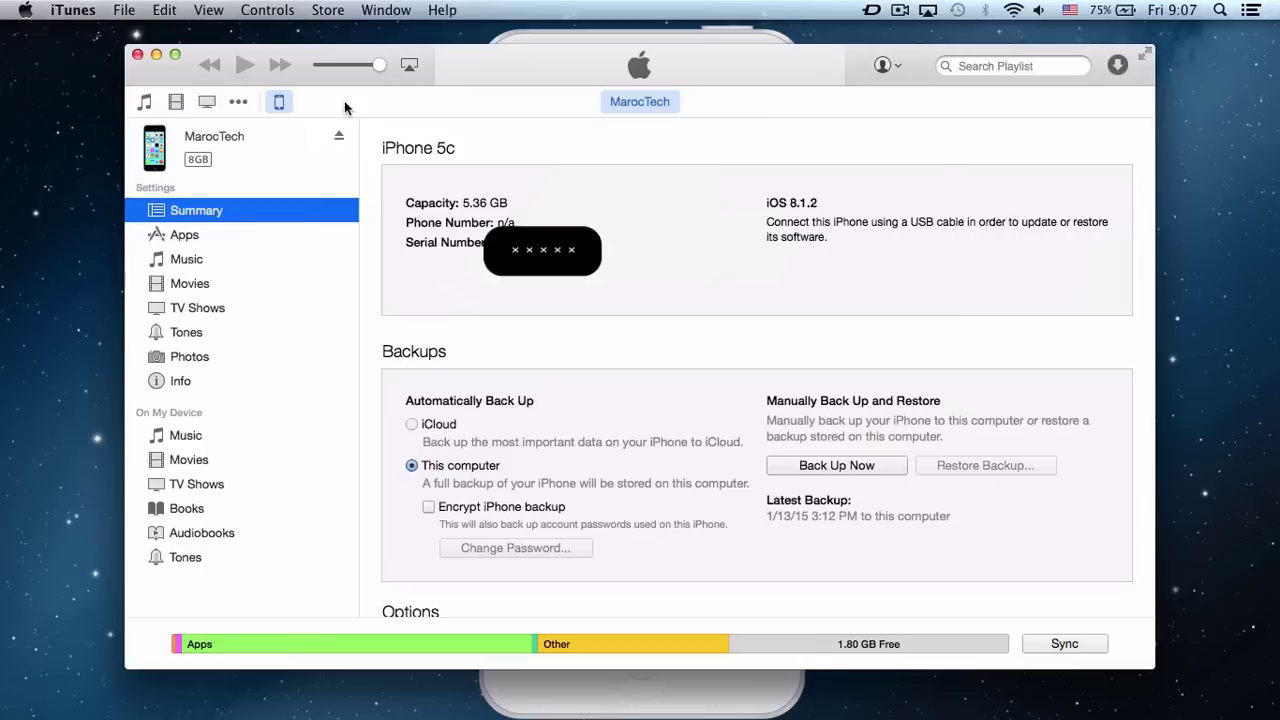
click(190, 335)
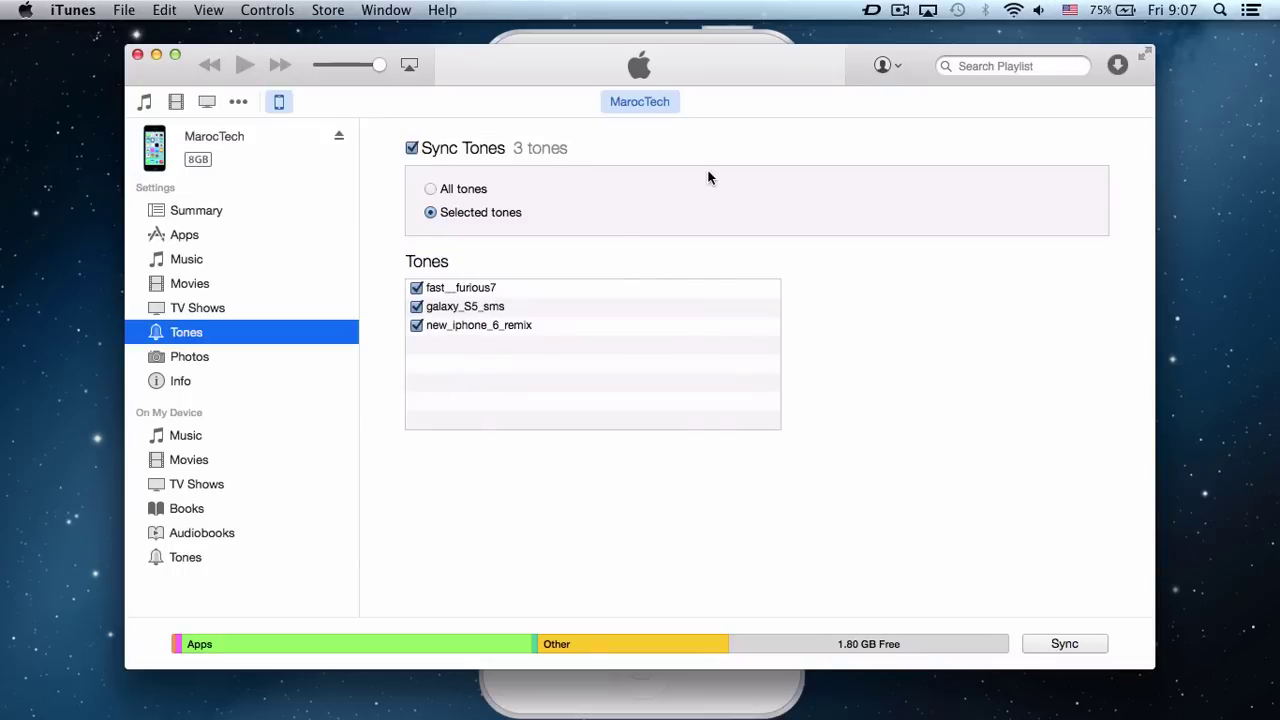
Bring the mirrored iPhone forward to get the Be Happy ringtone in Zedge, and return to the iTunes window
click(642, 38)
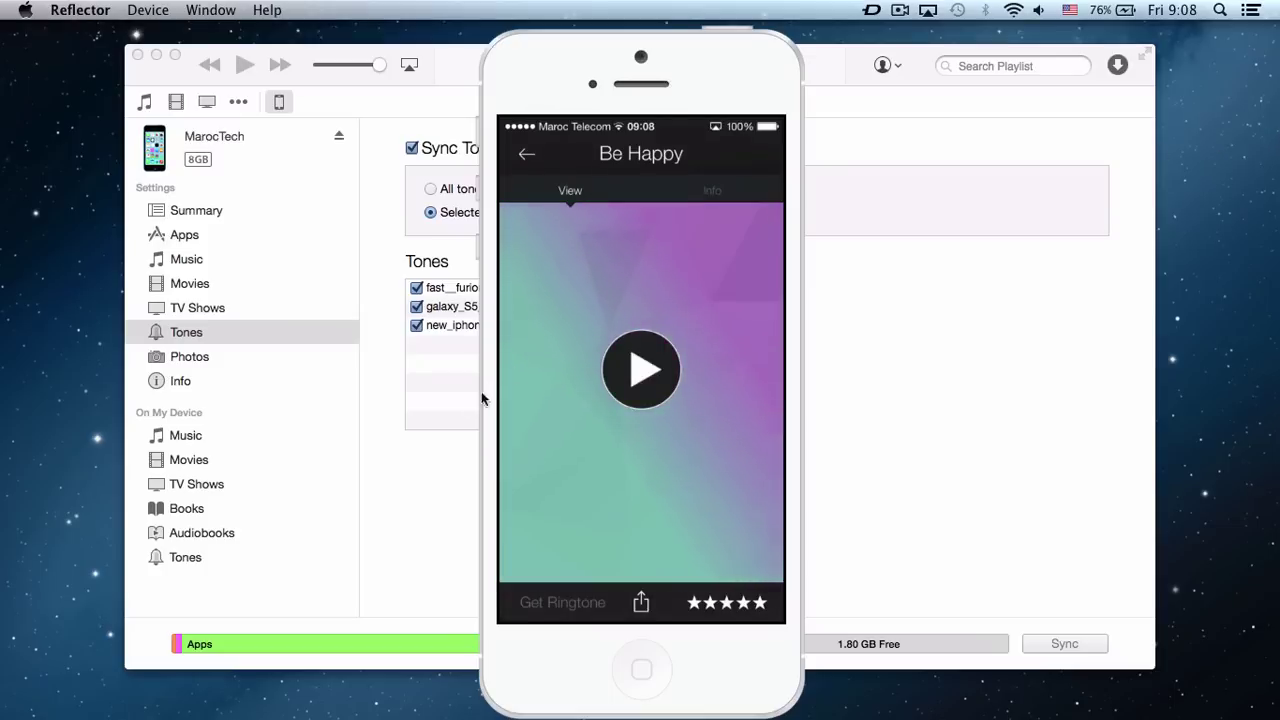
click(444, 468)
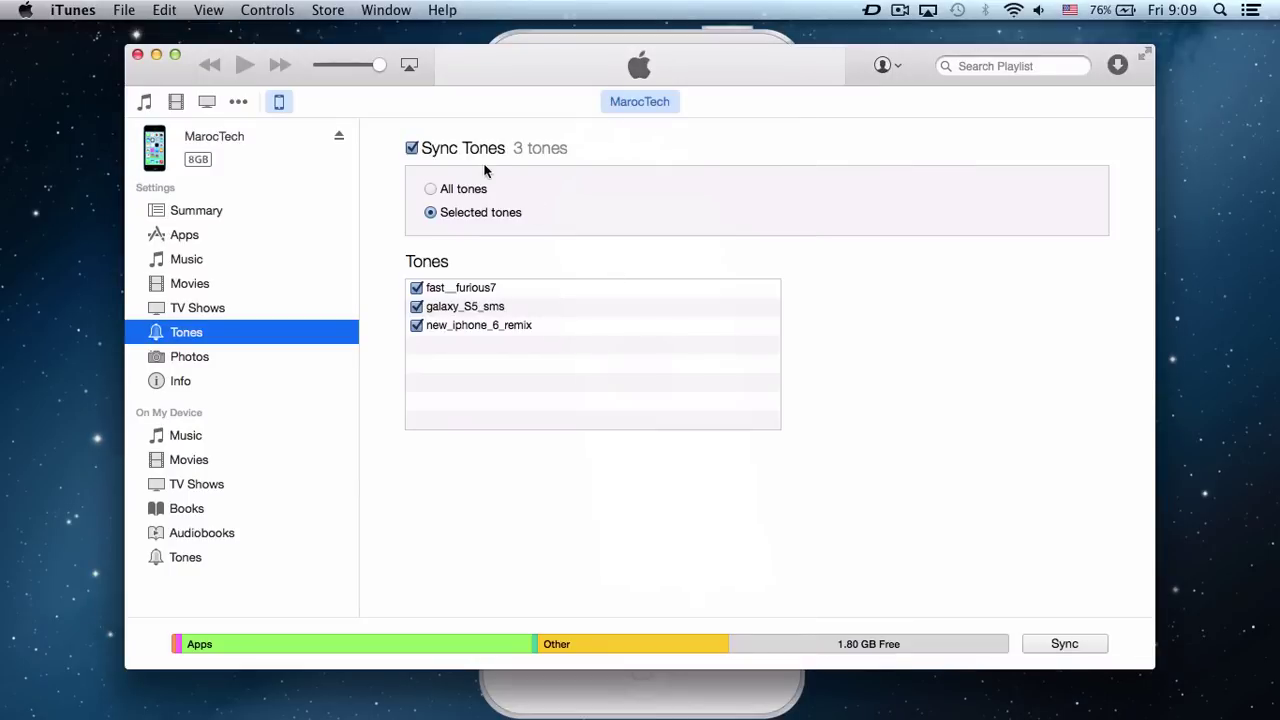
Examine the iPhone's tone list in iTunes, comparing the All tones and Selected tones options and checking the mirrored phone's ringtone page
click(426, 189)
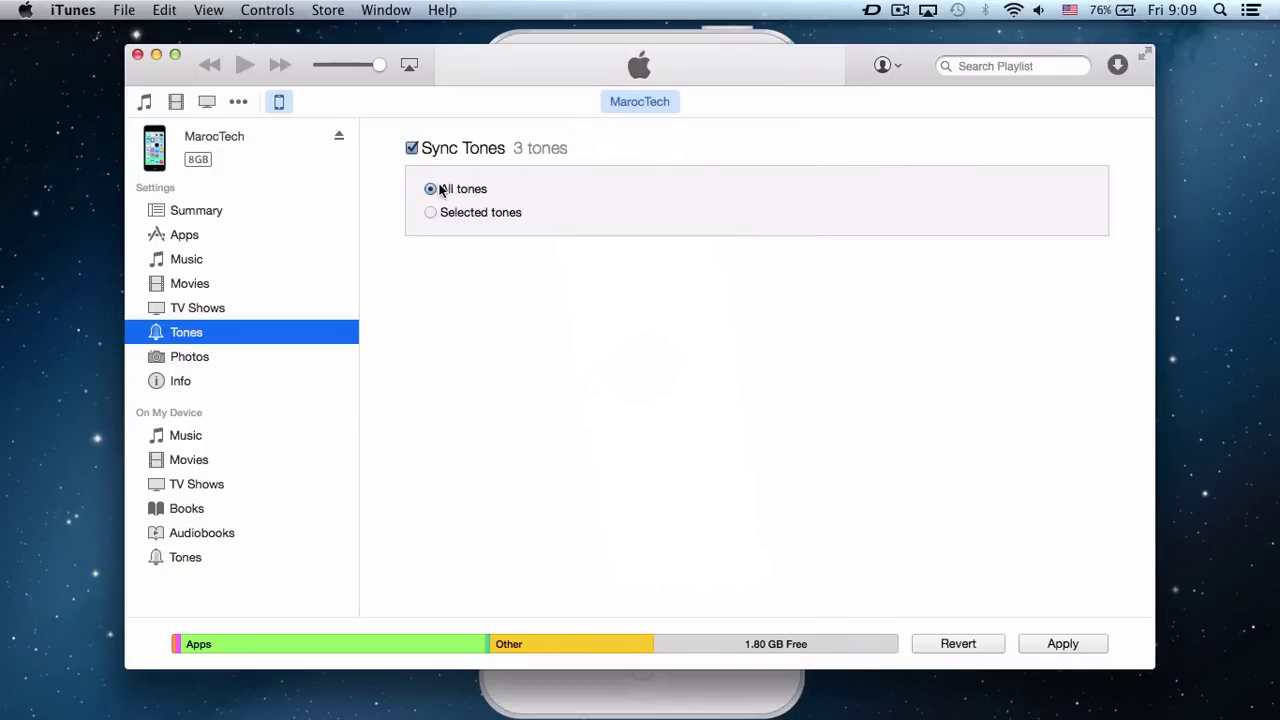
click(431, 214)
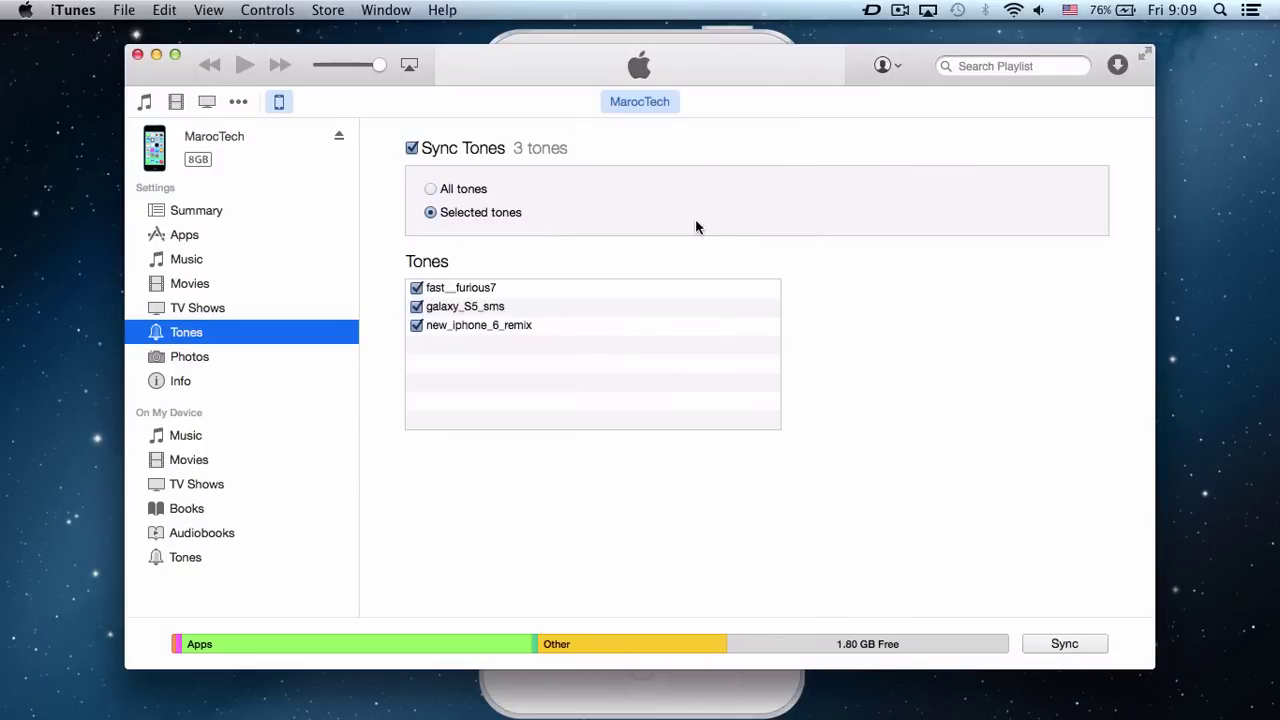
click(598, 40)
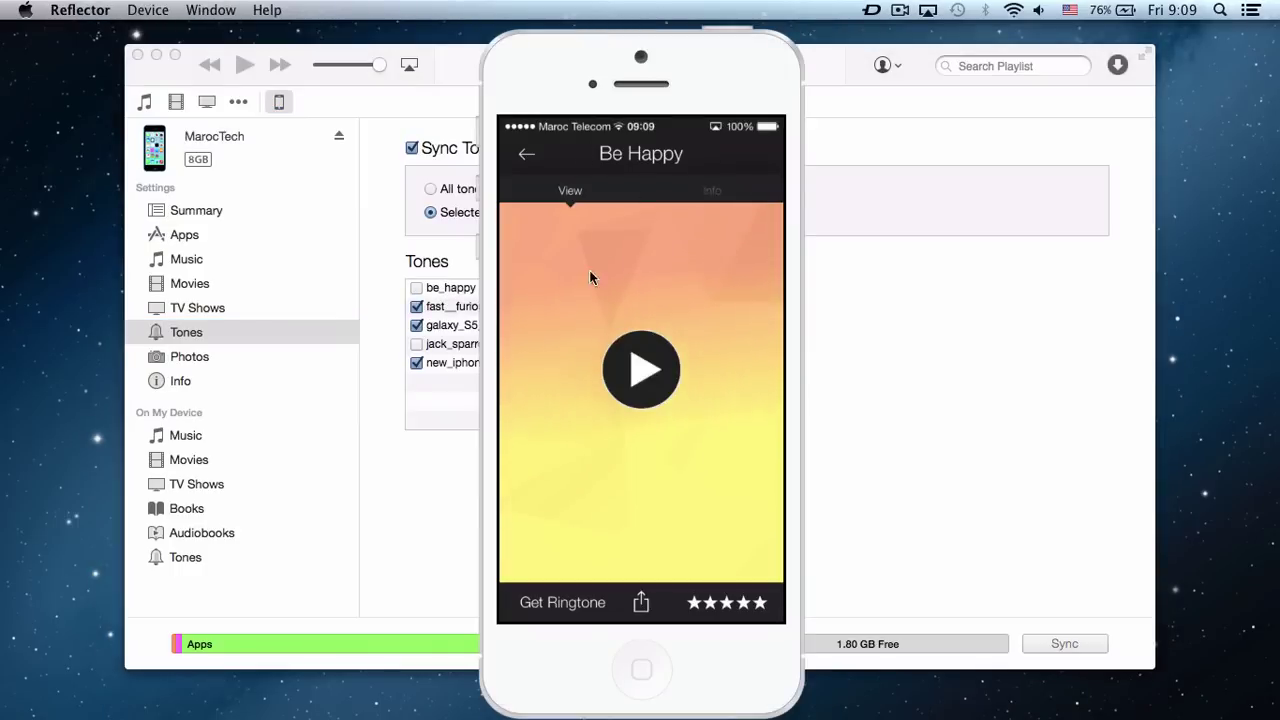
click(413, 521)
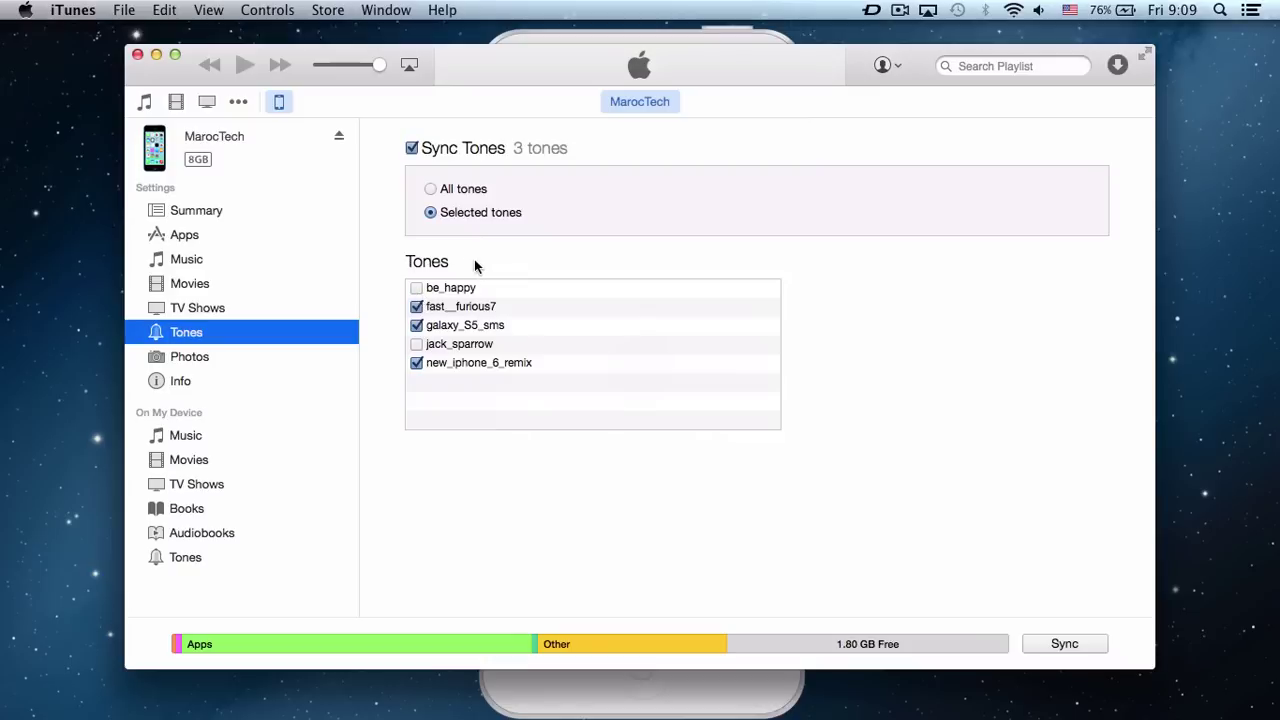
click(193, 211)
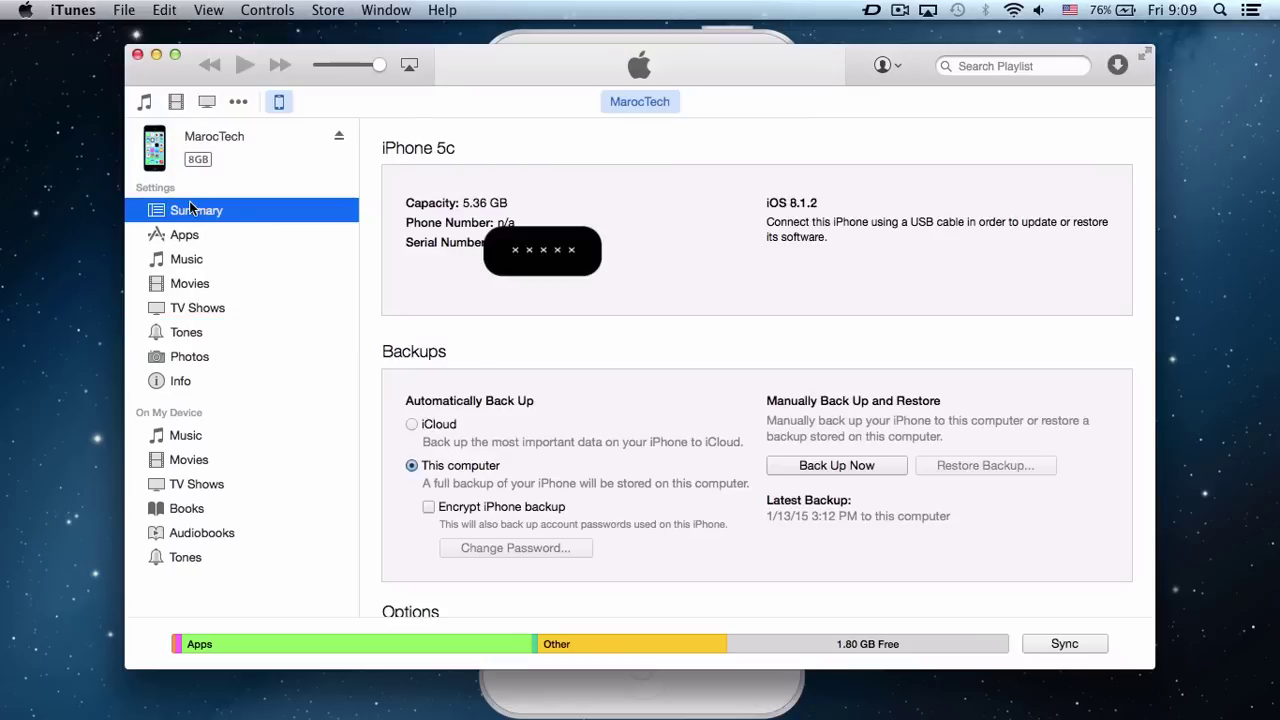
click(190, 332)
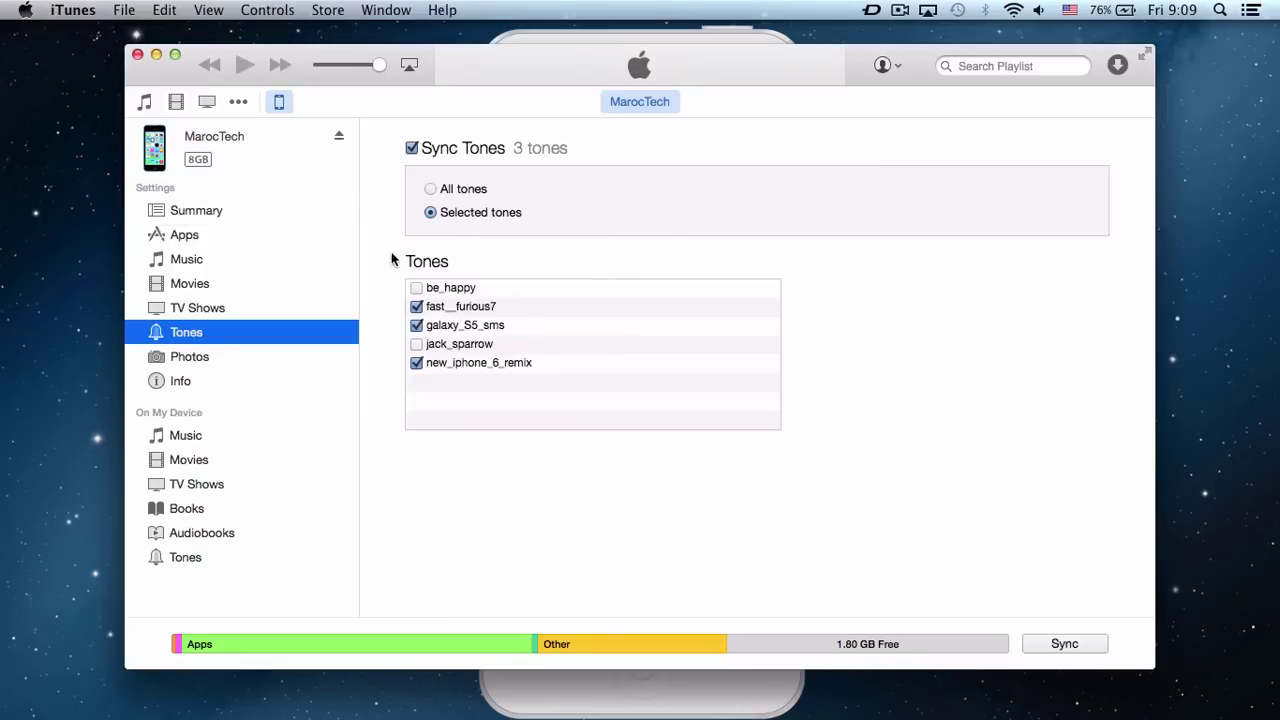
click(446, 188)
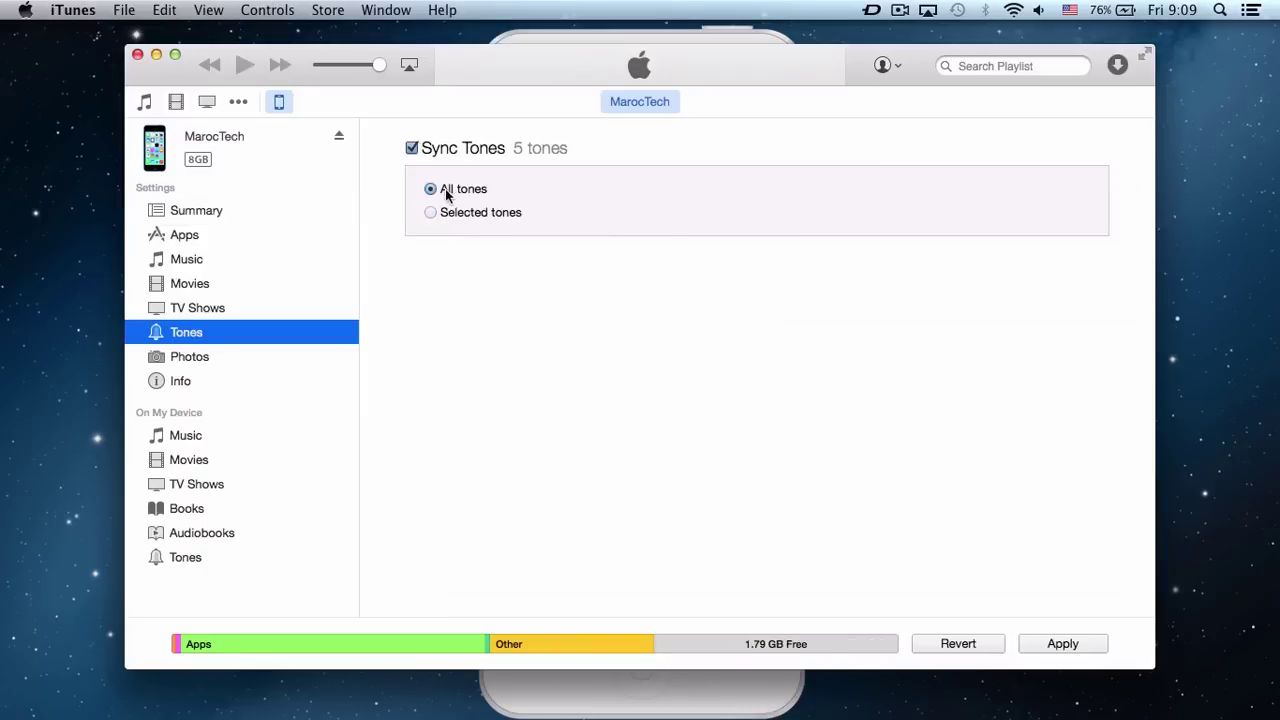
click(431, 213)
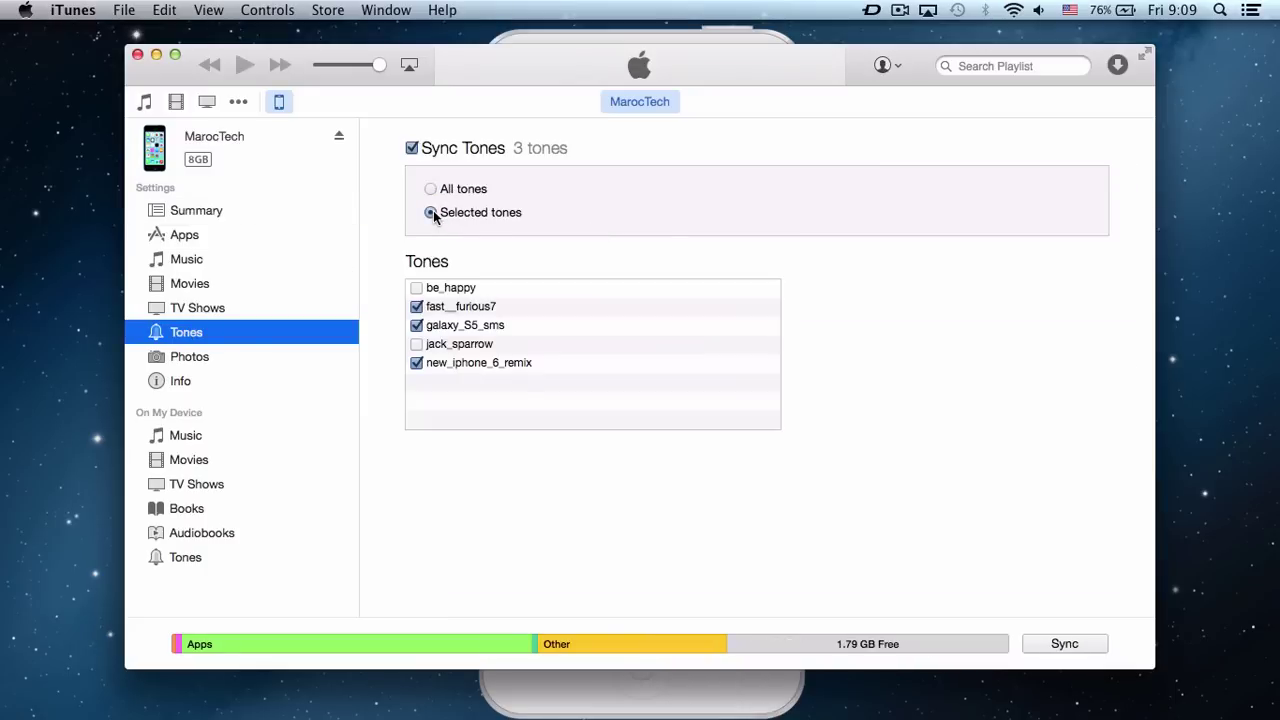
Include be_happy in the selected tones, apply the change to the iPhone, and bring the mirrored phone to the front
click(416, 288)
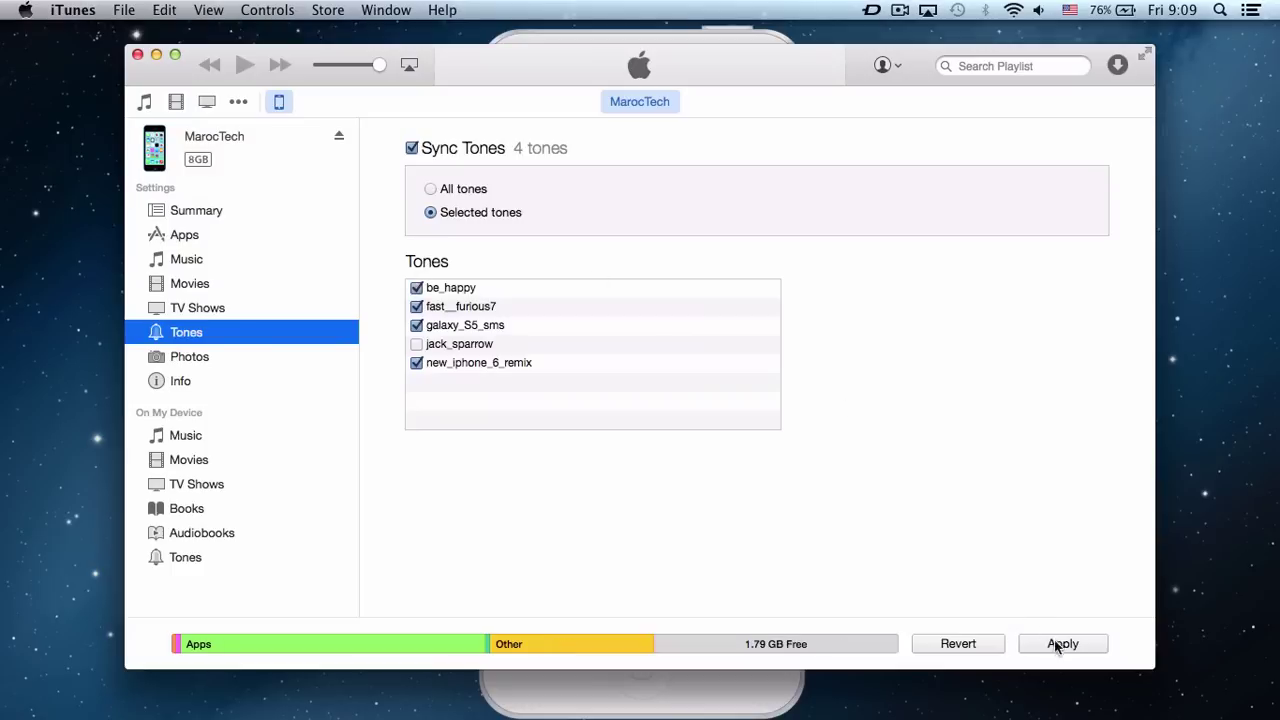
click(1060, 644)
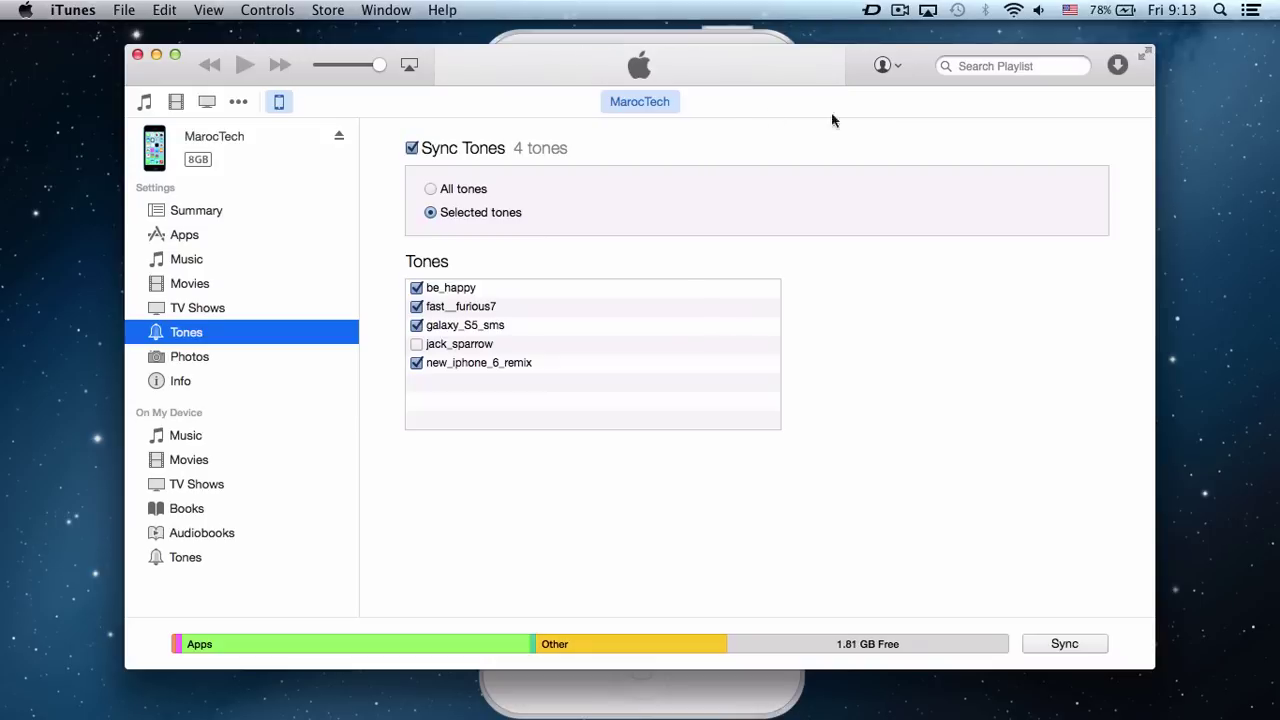
click(703, 36)
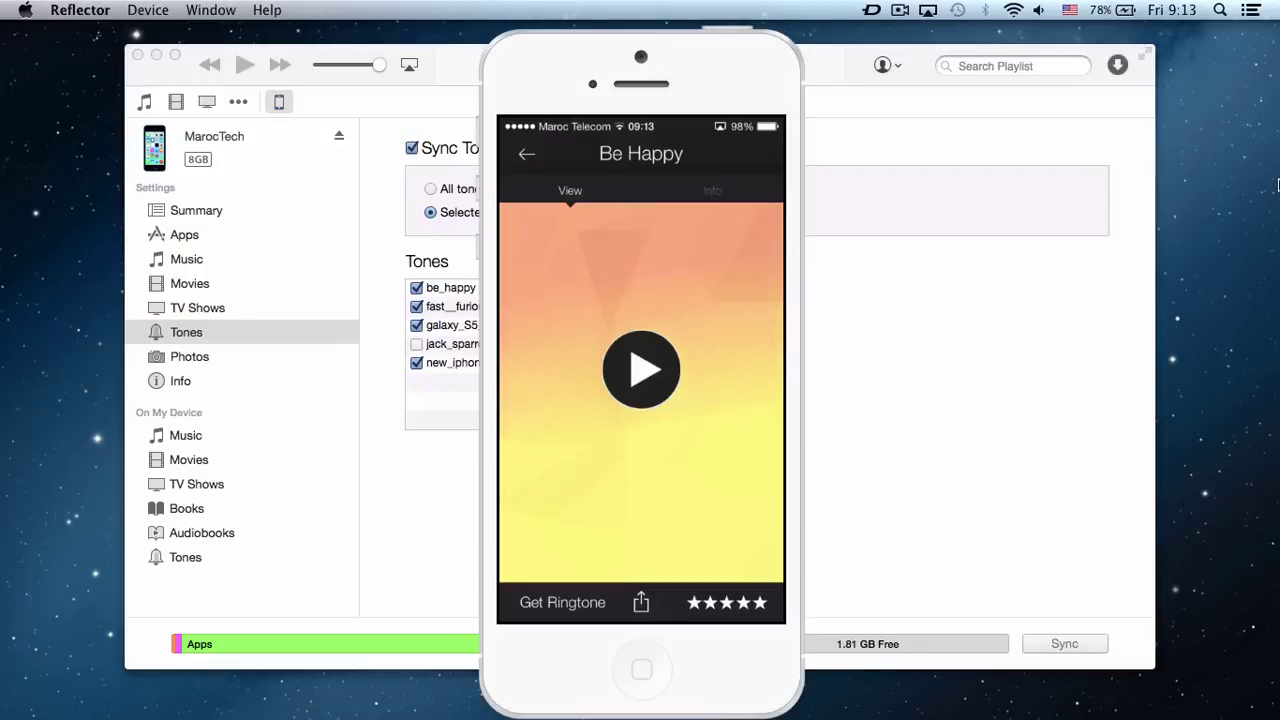